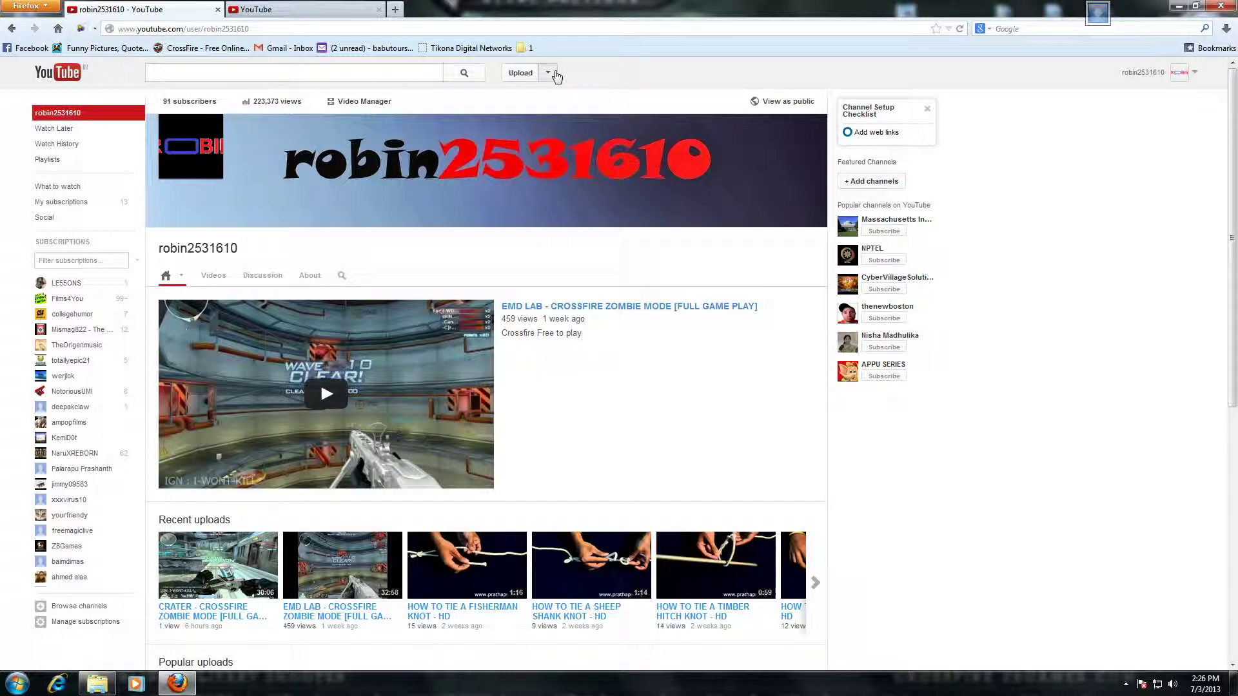
Open Video Manager from the Upload menu to list all 33 uploaded videos
{"action": "left_click", "coordinate": [547, 72]}
{"action": "left_click", "coordinate": [520, 111]}
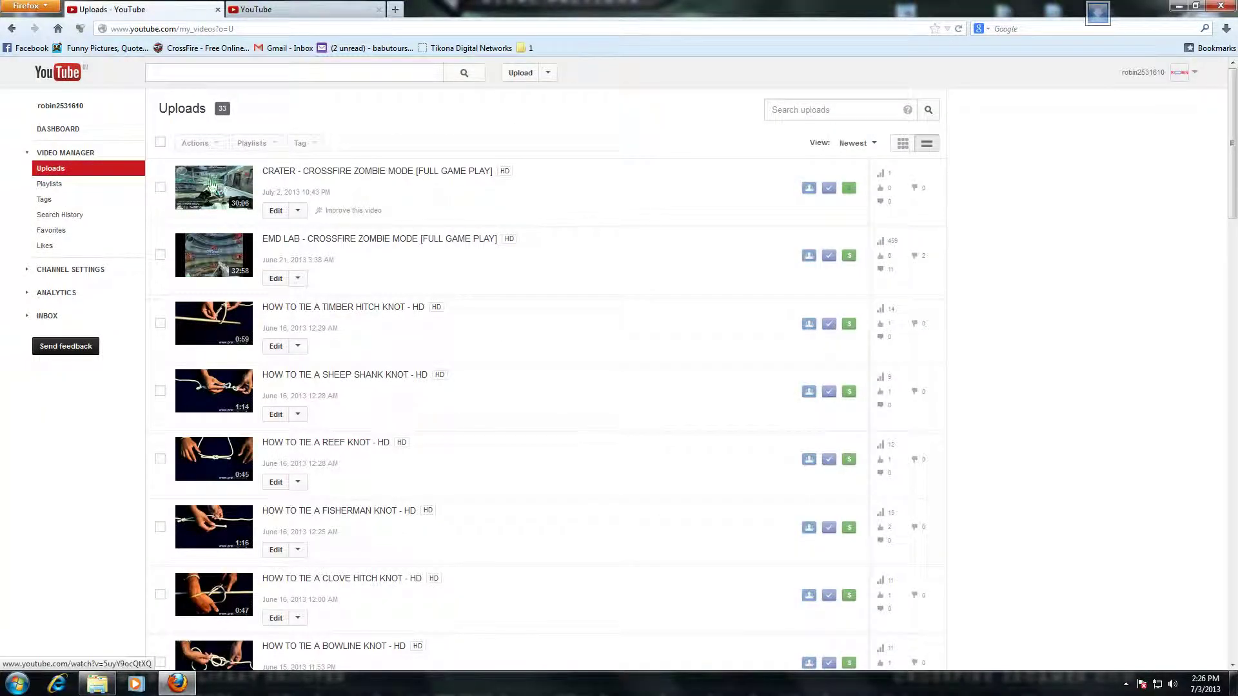
{"action": "scroll", "coordinate": [247, 255], "scroll_direction": "down", "scroll_amount": 6}
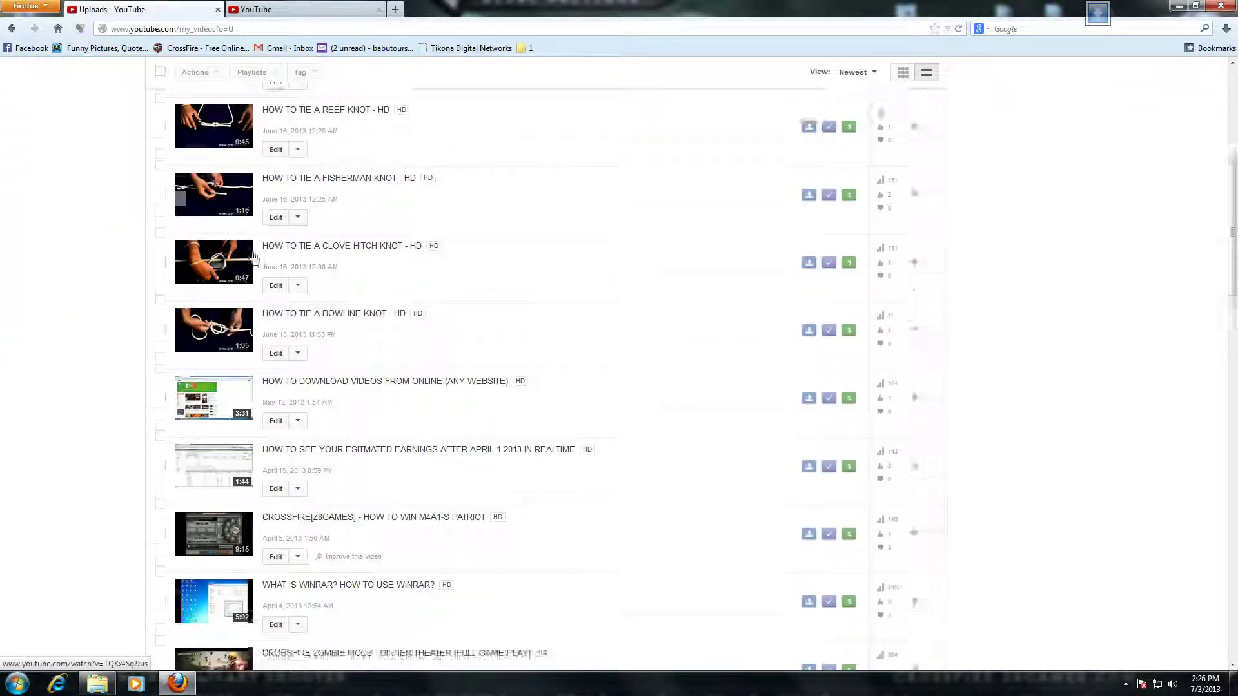
{"action": "scroll", "coordinate": [247, 259], "scroll_direction": "down", "scroll_amount": 3}
{"action": "scroll", "coordinate": [234, 404], "scroll_direction": "down", "scroll_amount": 3}
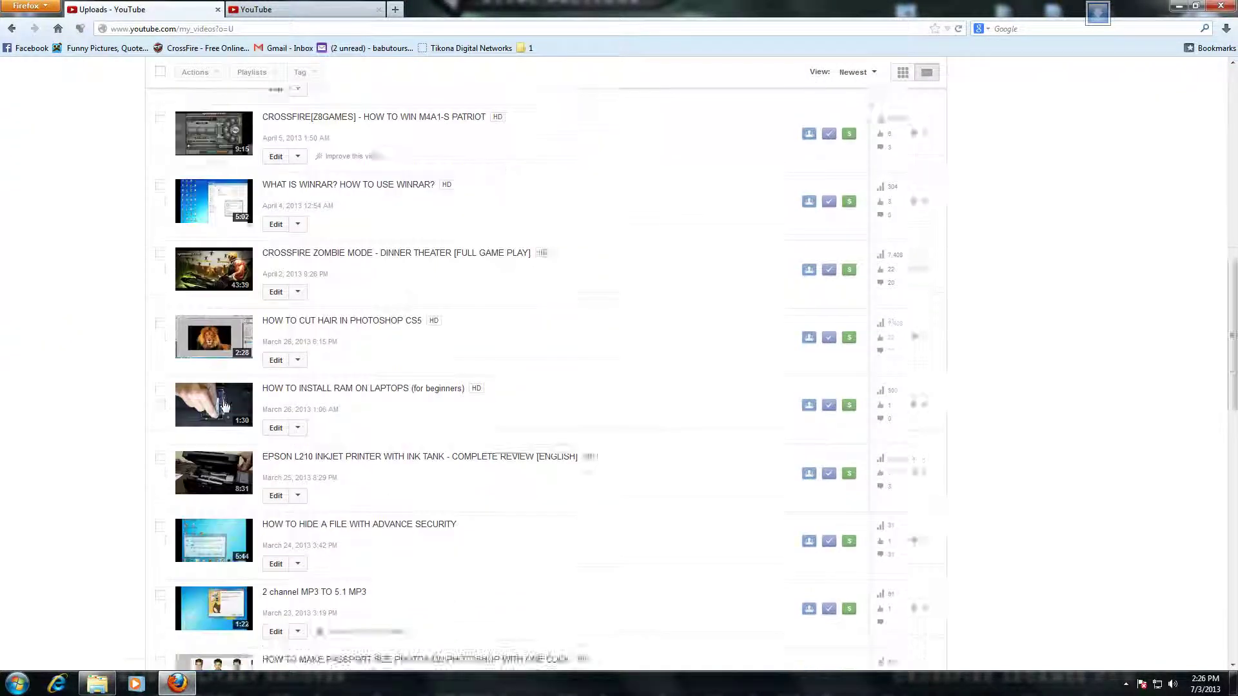
{"action": "scroll", "coordinate": [235, 406], "scroll_direction": "down", "scroll_amount": 3}
{"action": "scroll", "coordinate": [222, 486], "scroll_direction": "down", "scroll_amount": 2}
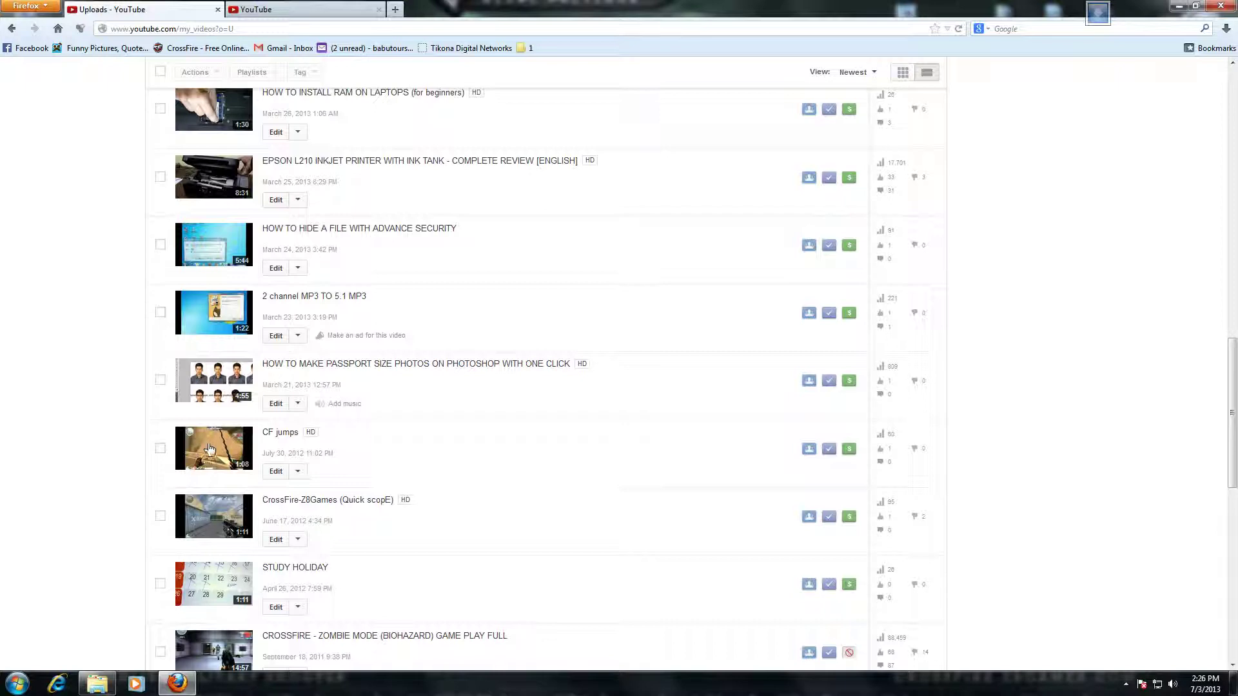
{"action": "scroll", "coordinate": [209, 449], "scroll_direction": "up", "scroll_amount": 2}
{"action": "scroll", "coordinate": [207, 451], "scroll_direction": "up", "scroll_amount": 8}
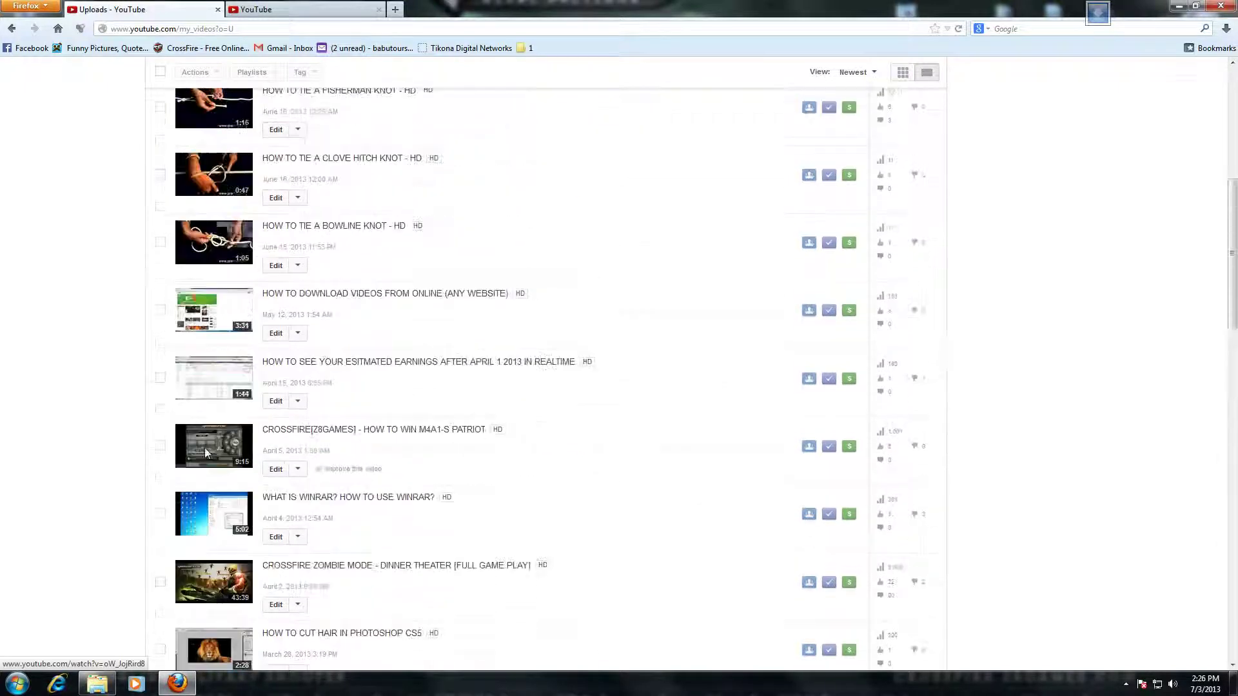
{"action": "scroll", "coordinate": [207, 452], "scroll_direction": "up", "scroll_amount": 4}
{"action": "scroll", "coordinate": [206, 454], "scroll_direction": "up", "scroll_amount": 1}
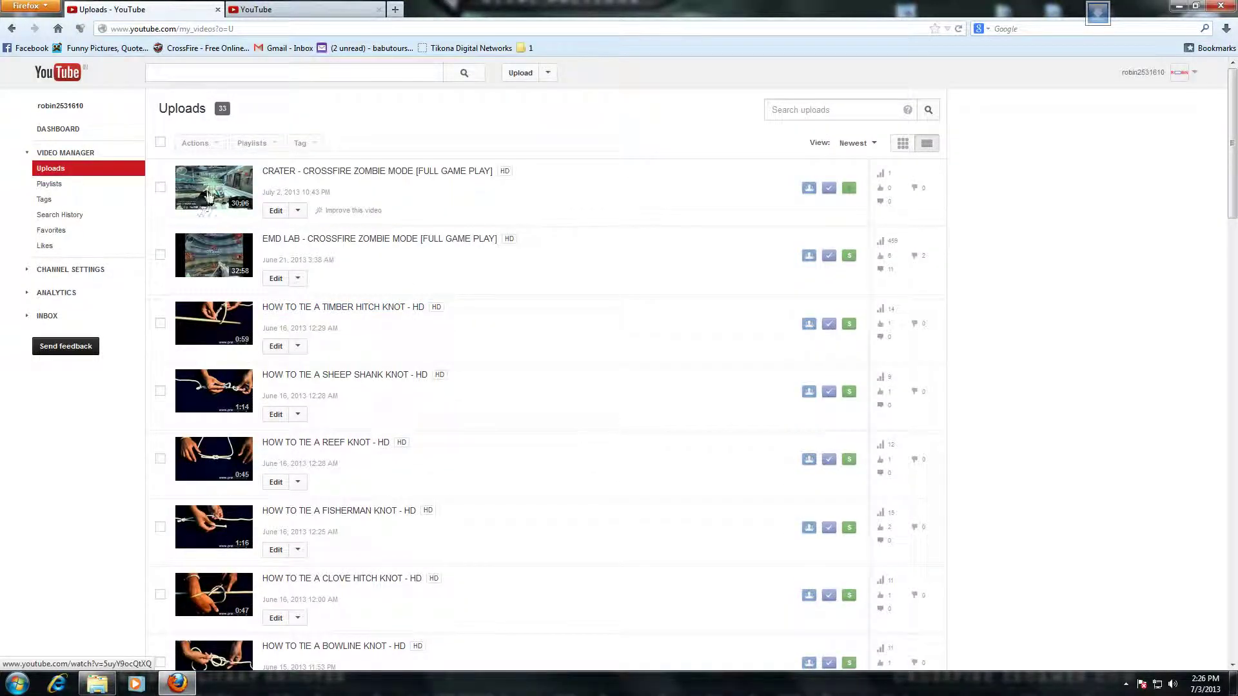
Open the CRATER Crossfire zombie video's Annotations editor with the preview paused near the start
{"action": "left_click", "coordinate": [274, 211]}
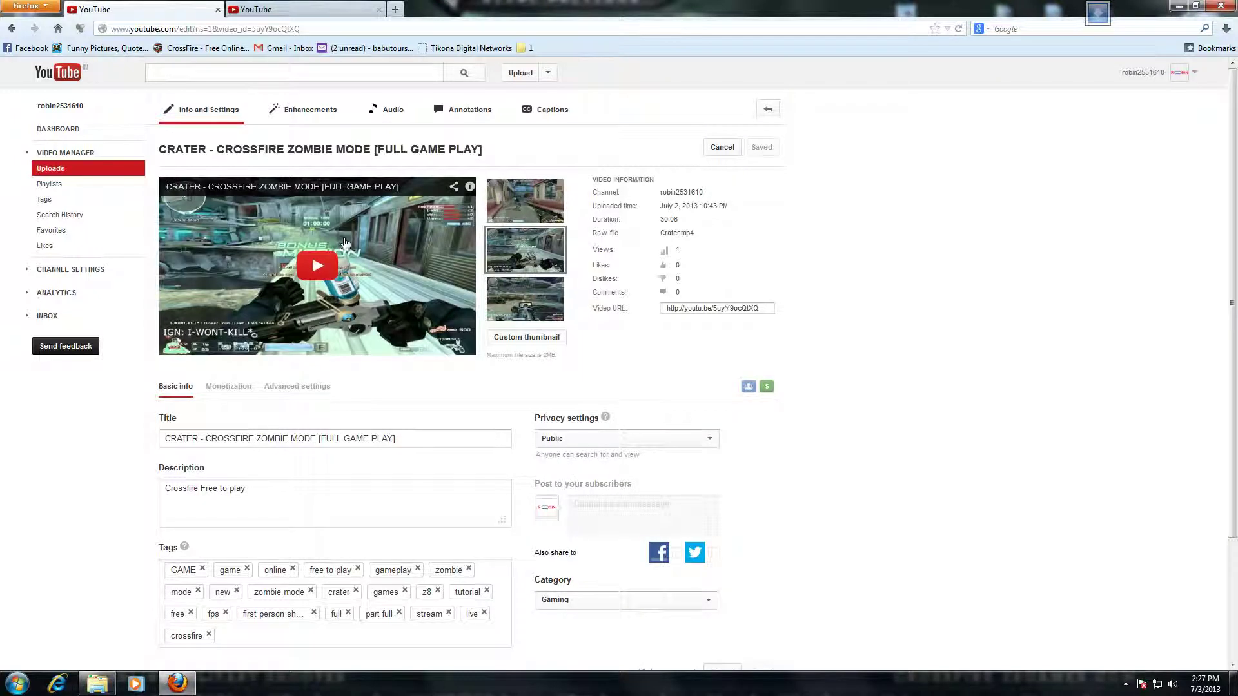
{"action": "left_click", "coordinate": [460, 115]}
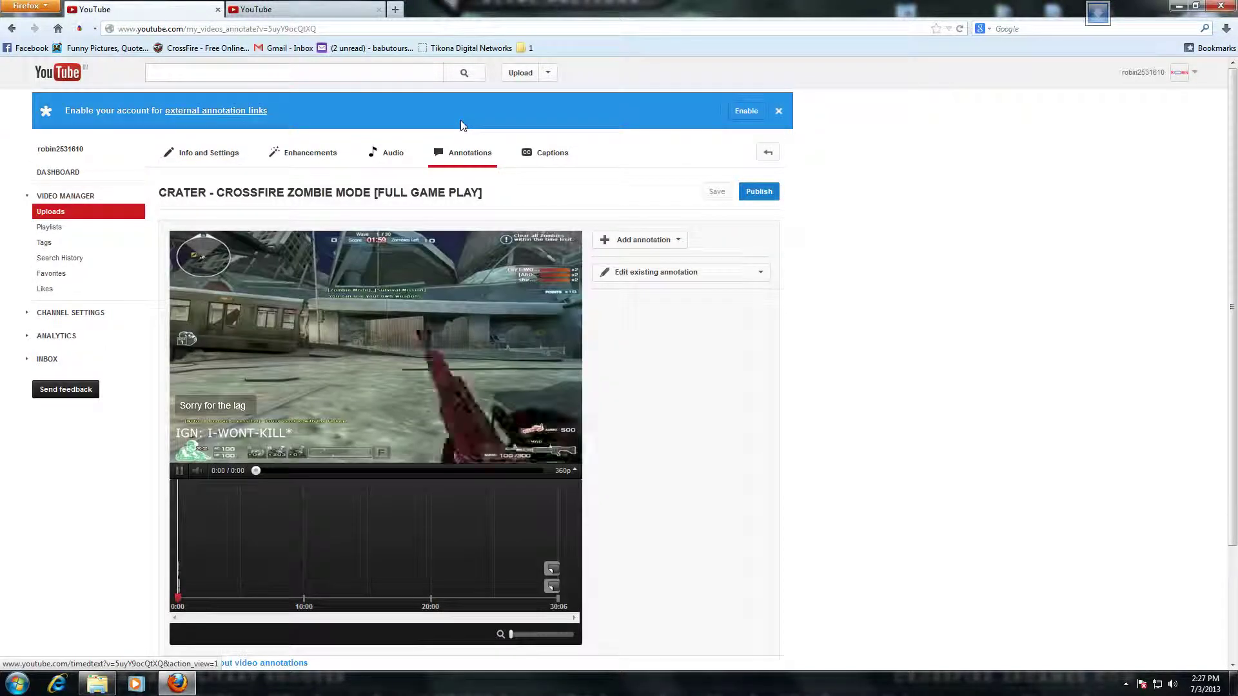
{"action": "left_click", "coordinate": [179, 470]}
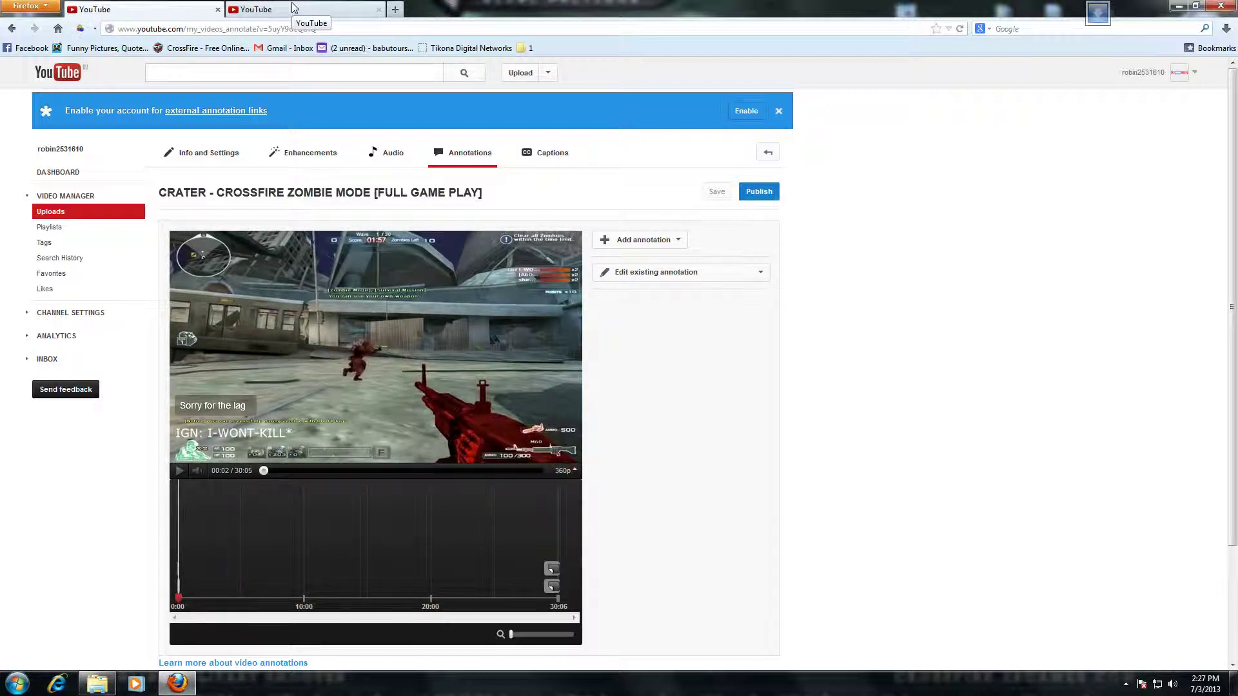
In the second YouTube tab, open Video Manager's uploads list to find the CF jumps video
{"action": "left_click", "coordinate": [302, 9]}
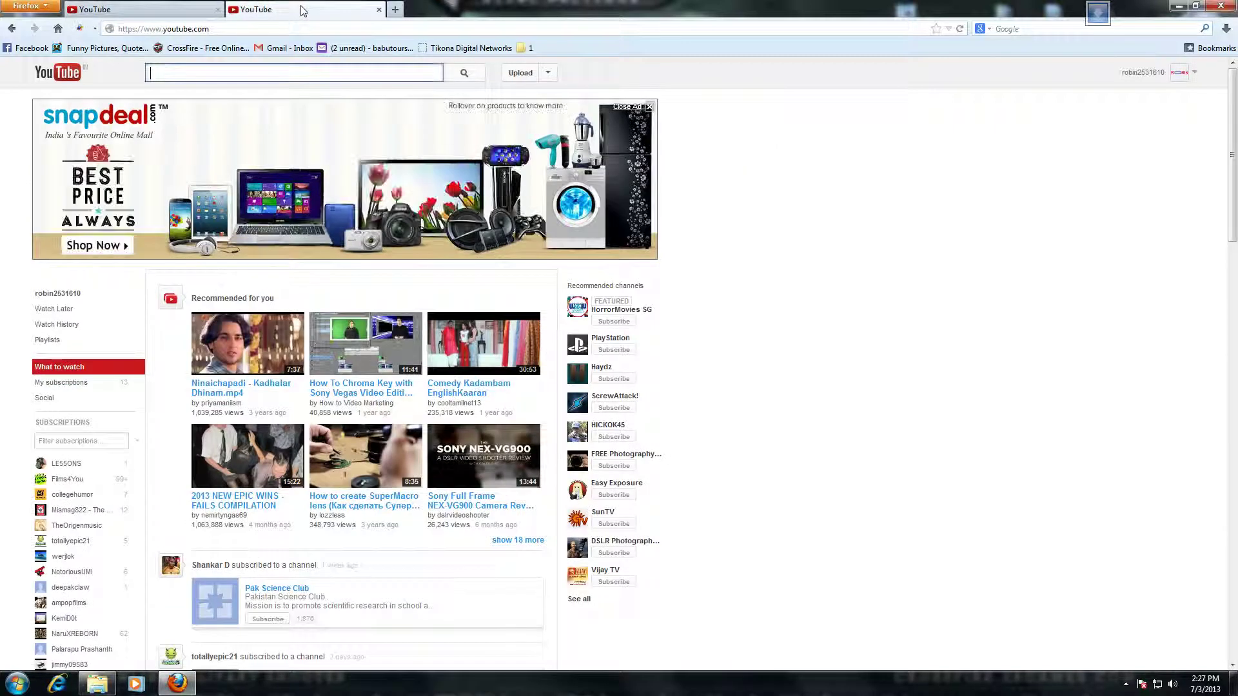
{"action": "left_click", "coordinate": [548, 73]}
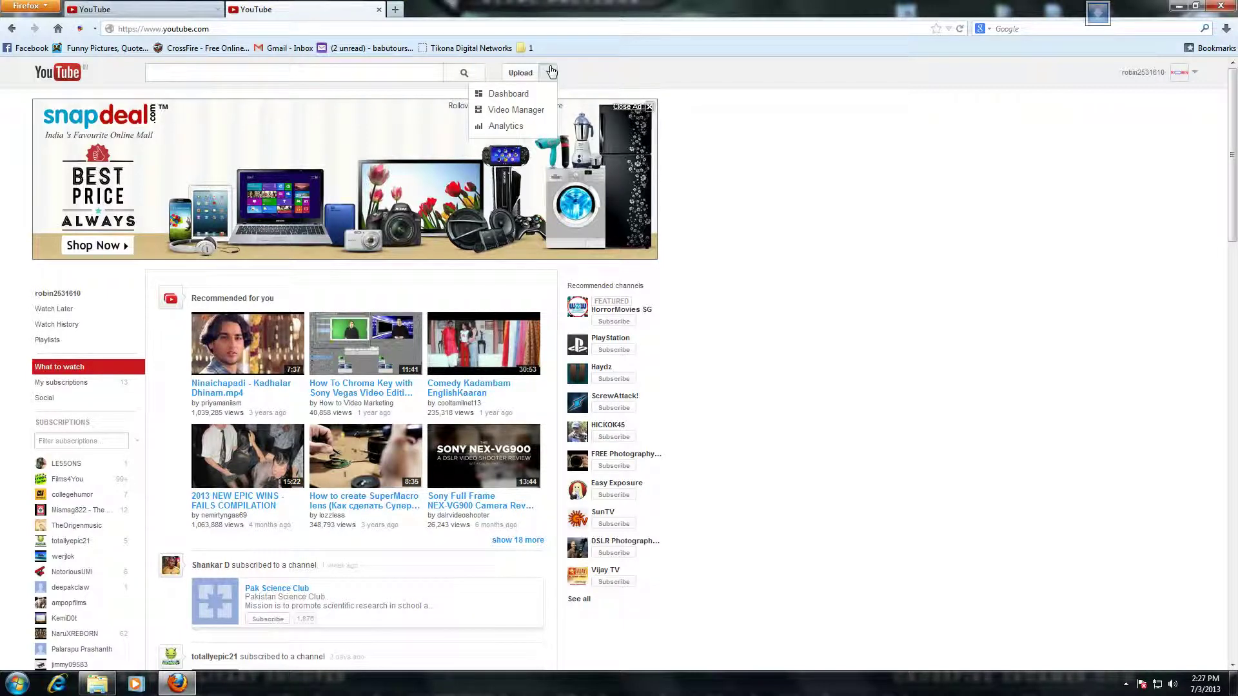
{"action": "left_click", "coordinate": [532, 110]}
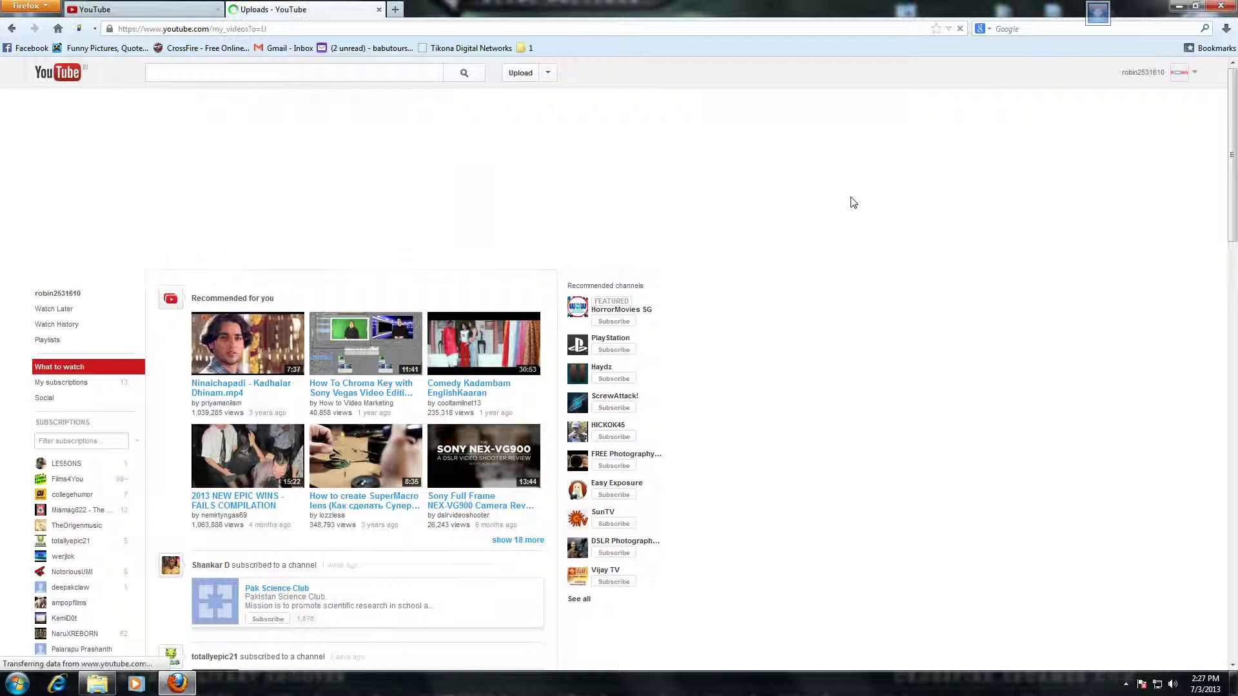
{"action": "scroll", "coordinate": [859, 214], "scroll_direction": "down", "scroll_amount": 10}
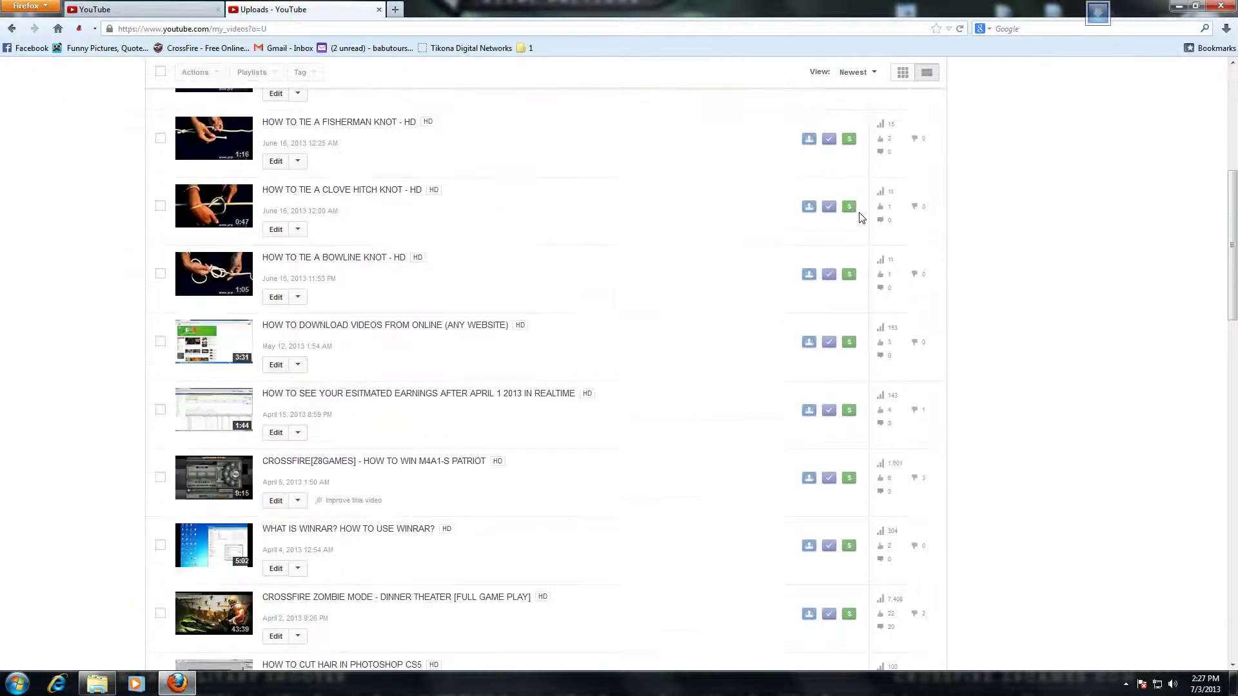
{"action": "scroll", "coordinate": [858, 215], "scroll_direction": "down", "scroll_amount": 5}
{"action": "scroll", "coordinate": [859, 216], "scroll_direction": "down", "scroll_amount": 3}
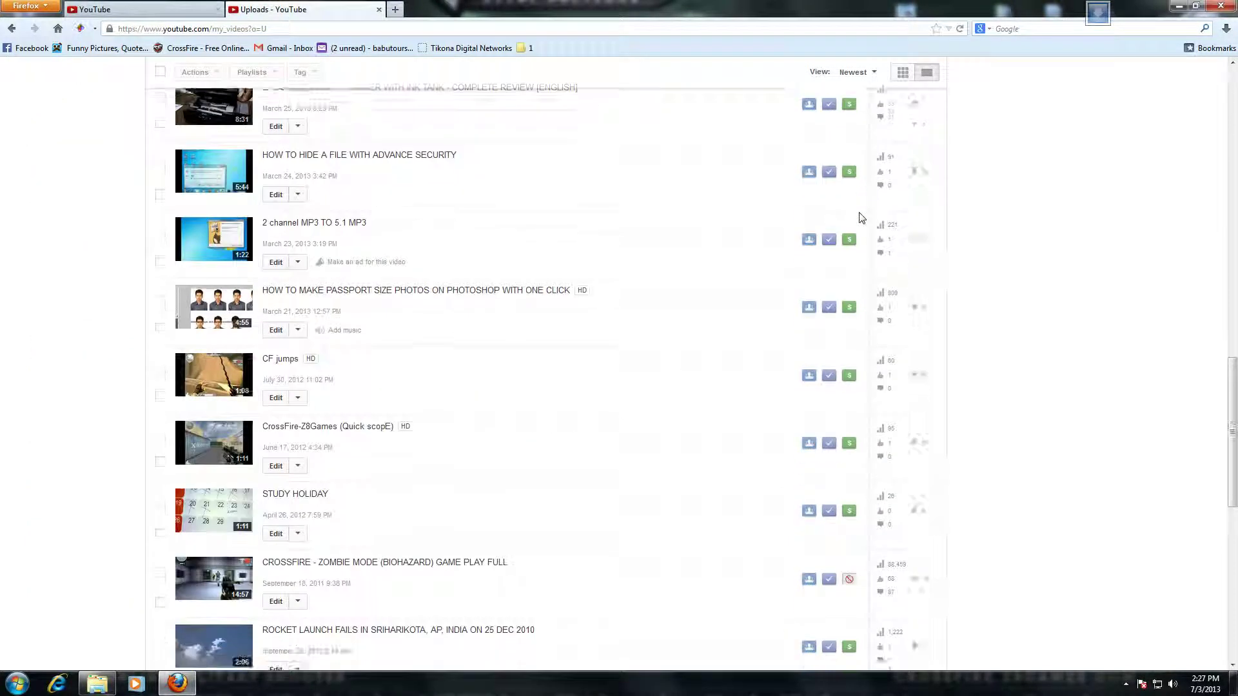
{"action": "scroll", "coordinate": [859, 216], "scroll_direction": "down", "scroll_amount": 2}
{"action": "scroll", "coordinate": [859, 217], "scroll_direction": "down", "scroll_amount": 2}
{"action": "scroll", "coordinate": [859, 217], "scroll_direction": "down", "scroll_amount": 1}
{"action": "scroll", "coordinate": [858, 217], "scroll_direction": "down", "scroll_amount": 2}
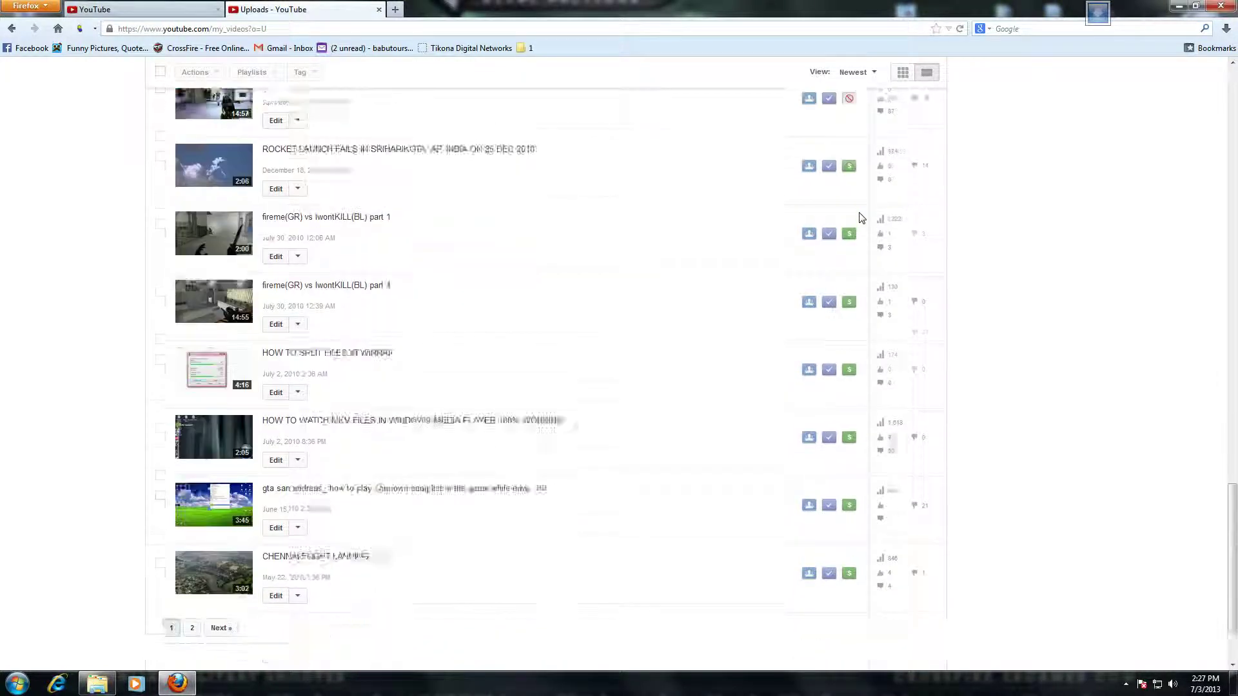
{"action": "scroll", "coordinate": [858, 216], "scroll_direction": "down", "scroll_amount": 1}
{"action": "scroll", "coordinate": [858, 216], "scroll_direction": "up", "scroll_amount": 3}
{"action": "scroll", "coordinate": [859, 217], "scroll_direction": "up", "scroll_amount": 3}
{"action": "scroll", "coordinate": [859, 216], "scroll_direction": "up", "scroll_amount": 1}
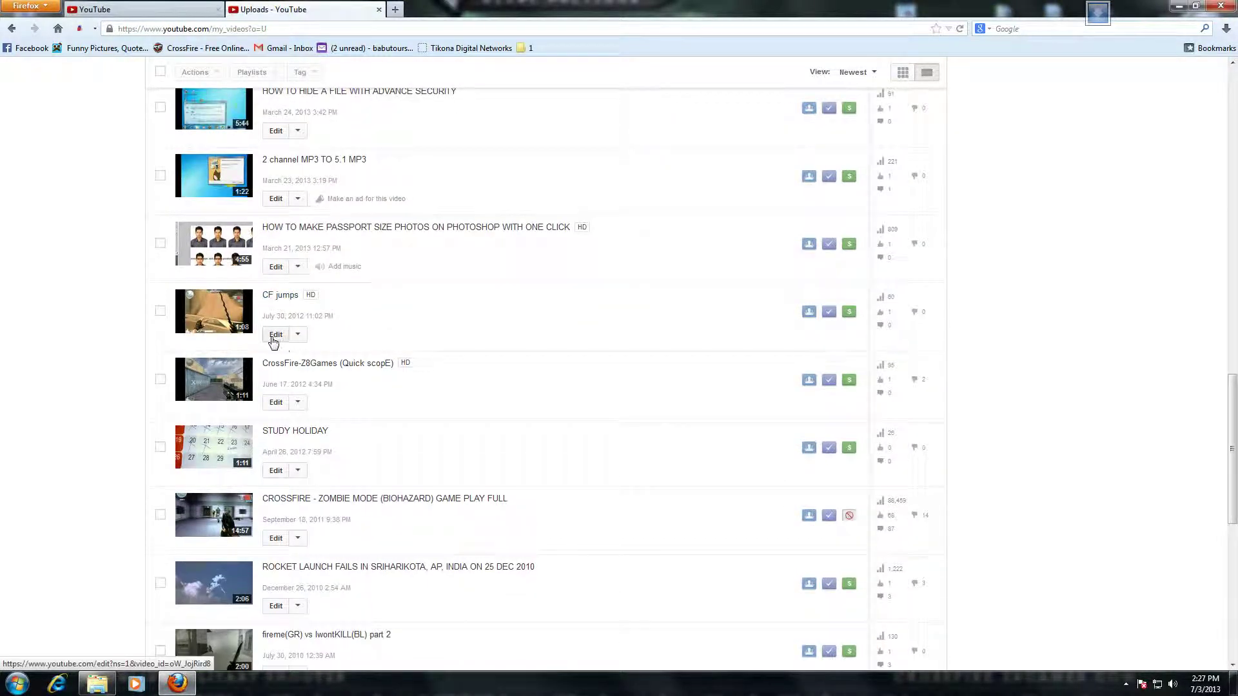
Copy the CF jumps video URL from its settings page, then return to the CRATER annotations tab
{"action": "left_click", "coordinate": [275, 336]}
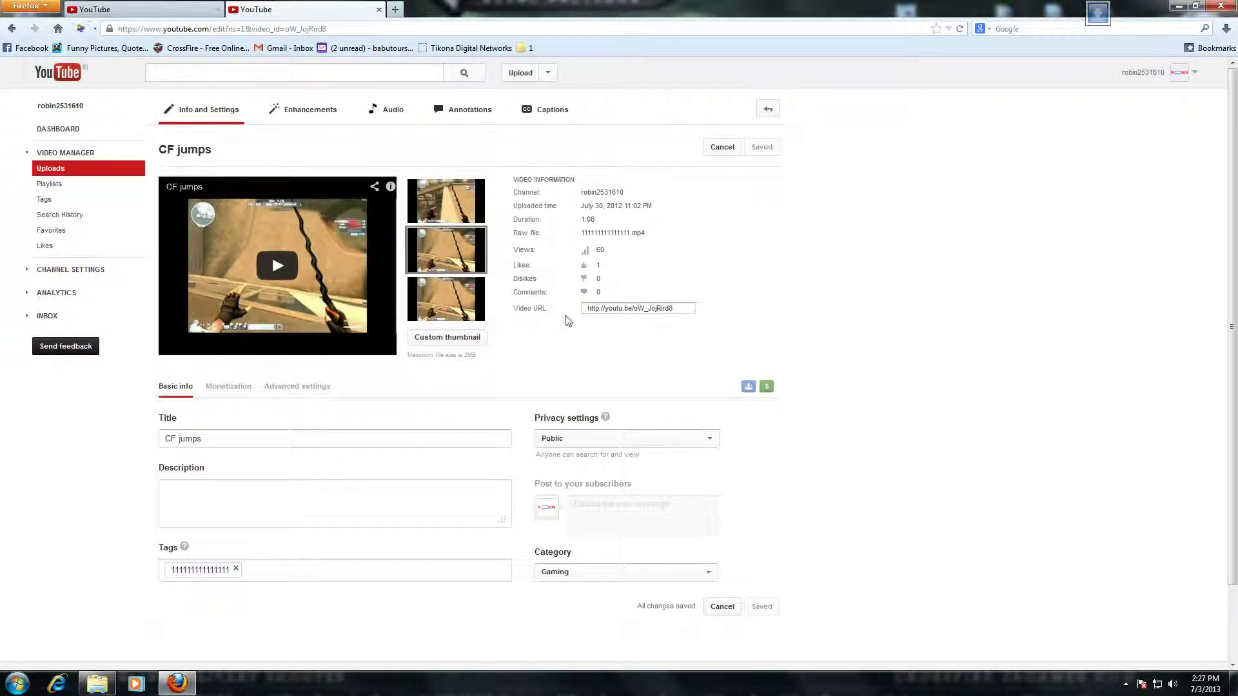
{"action": "left_click_drag", "start_coordinate": [693, 309], "coordinate": [581, 308]}
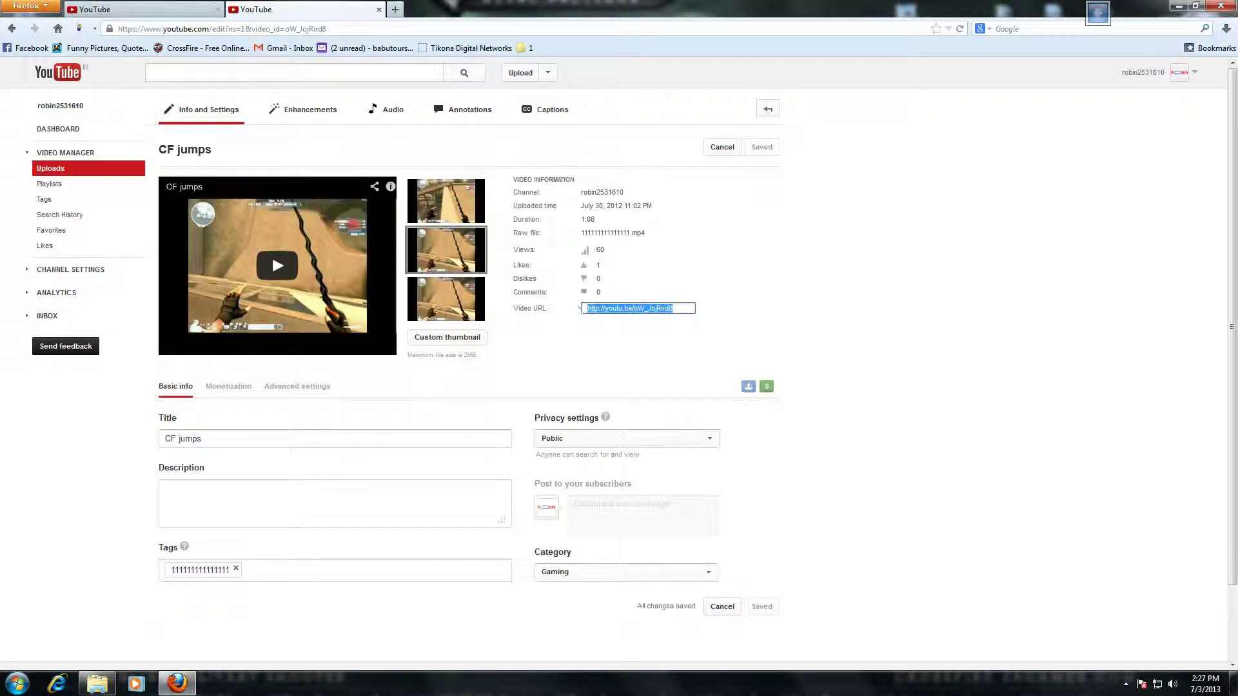
{"action": "right_click", "coordinate": [595, 308]}
{"action": "left_click", "coordinate": [661, 351]}
{"action": "left_click", "coordinate": [152, 9]}
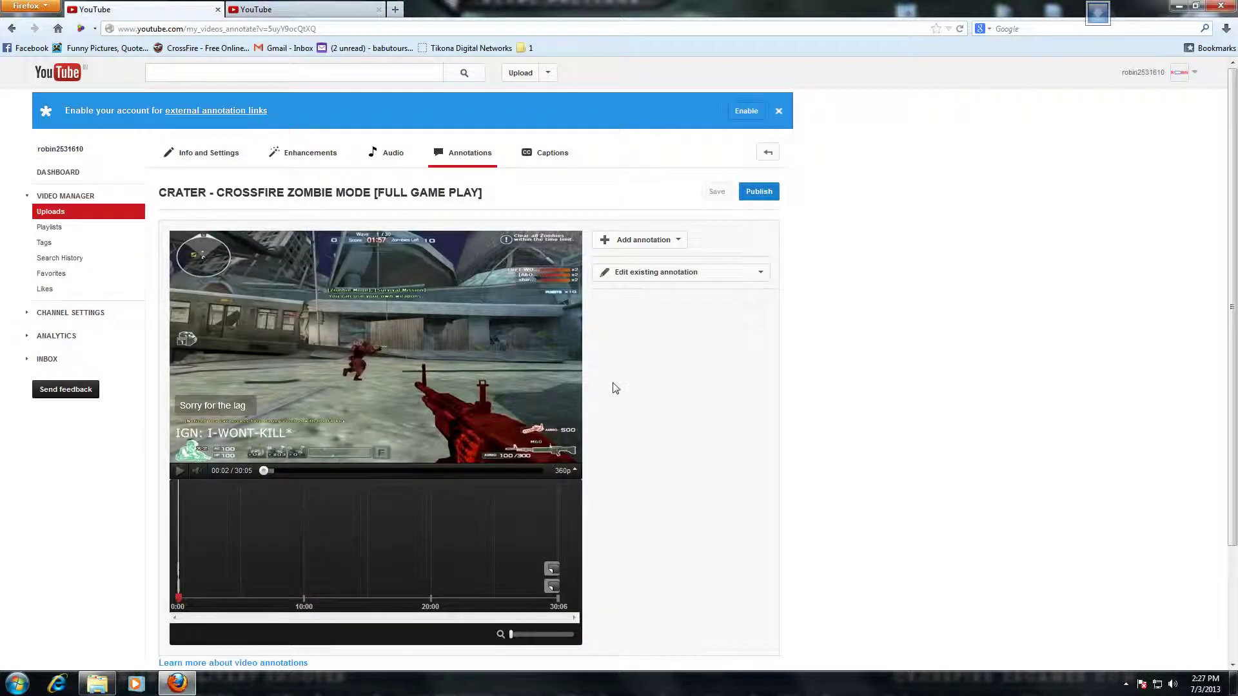
Add a Note annotation with Link enabled, pasting the CF jumps video URL
{"action": "left_click", "coordinate": [682, 242]}
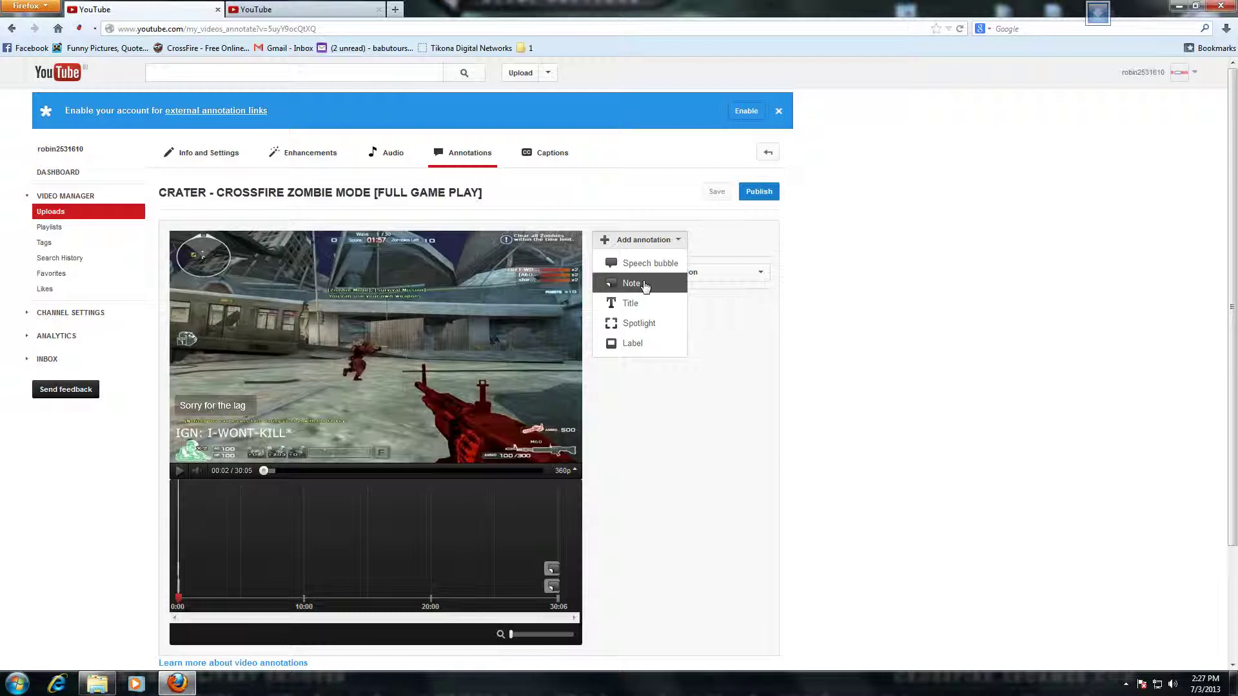
{"action": "left_click", "coordinate": [645, 287]}
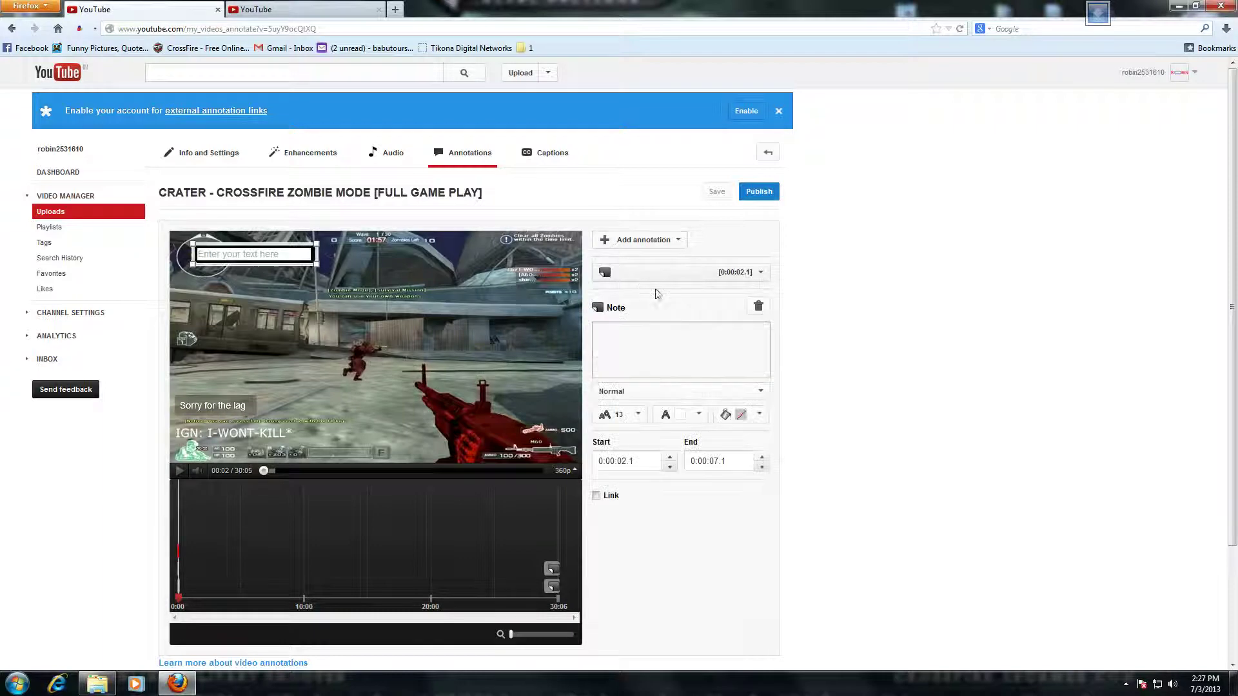
{"action": "left_click", "coordinate": [596, 496]}
{"action": "right_click", "coordinate": [622, 522]}
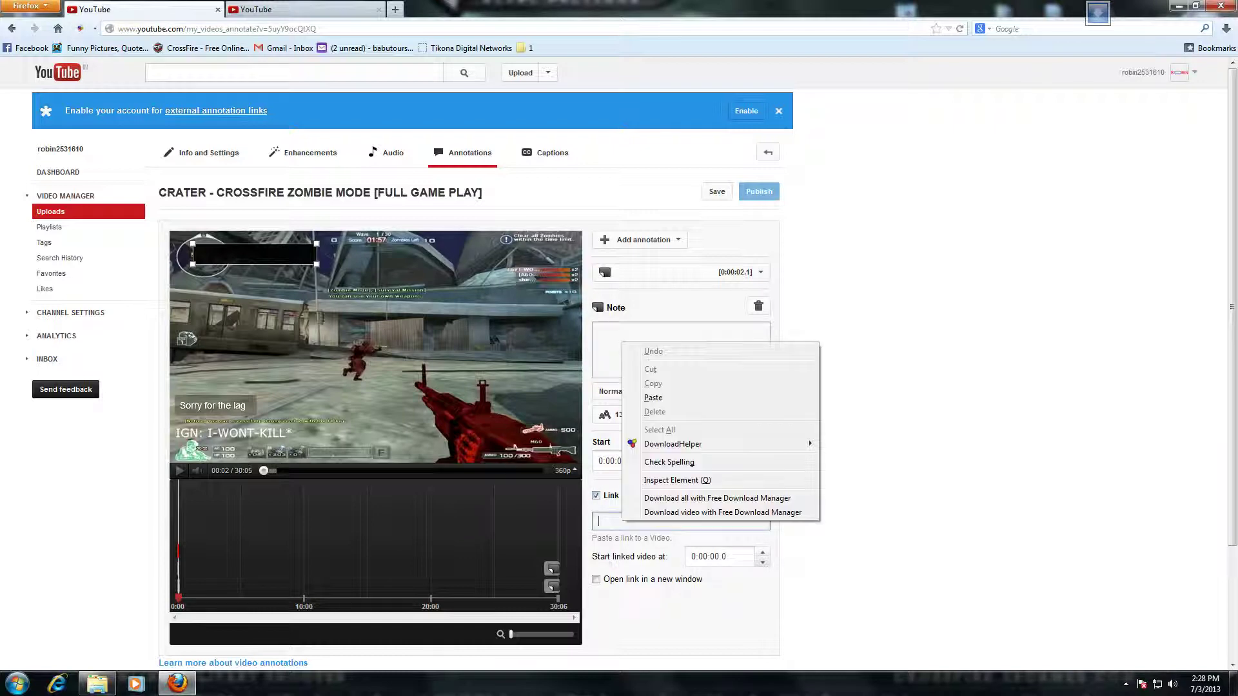
{"action": "left_click", "coordinate": [685, 399]}
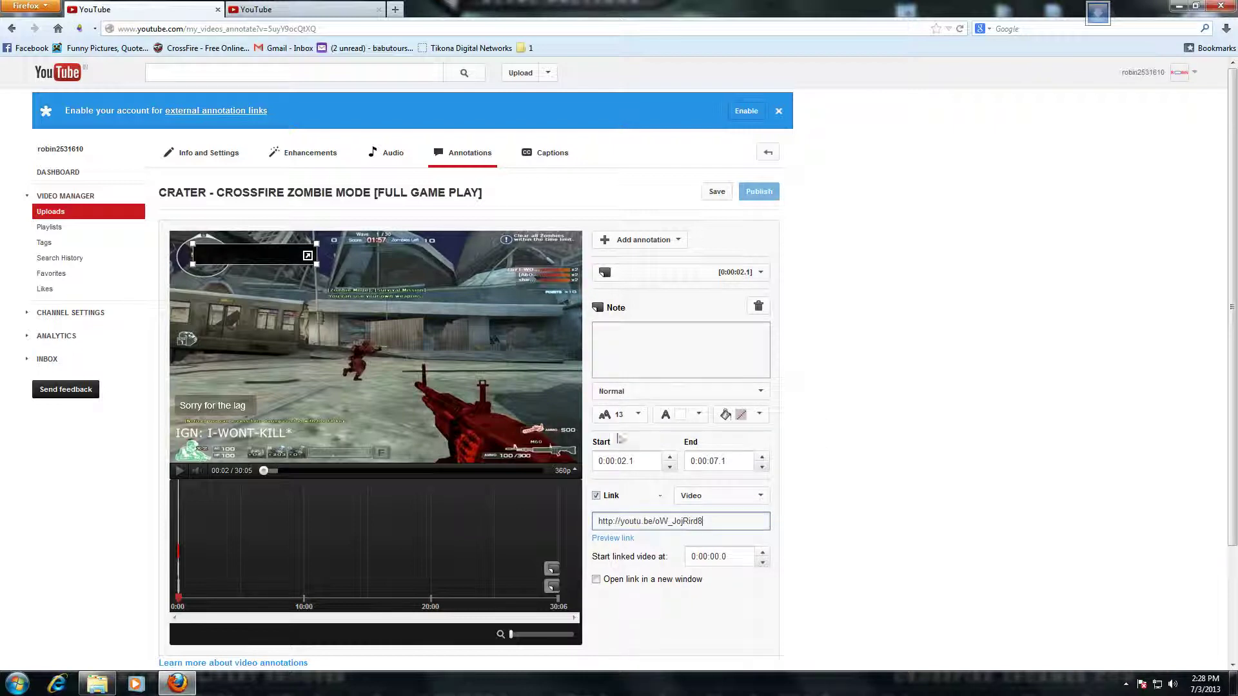
Enter the note's text box to write 'CrossFire JUMPS'
{"action": "left_click", "coordinate": [595, 335]}
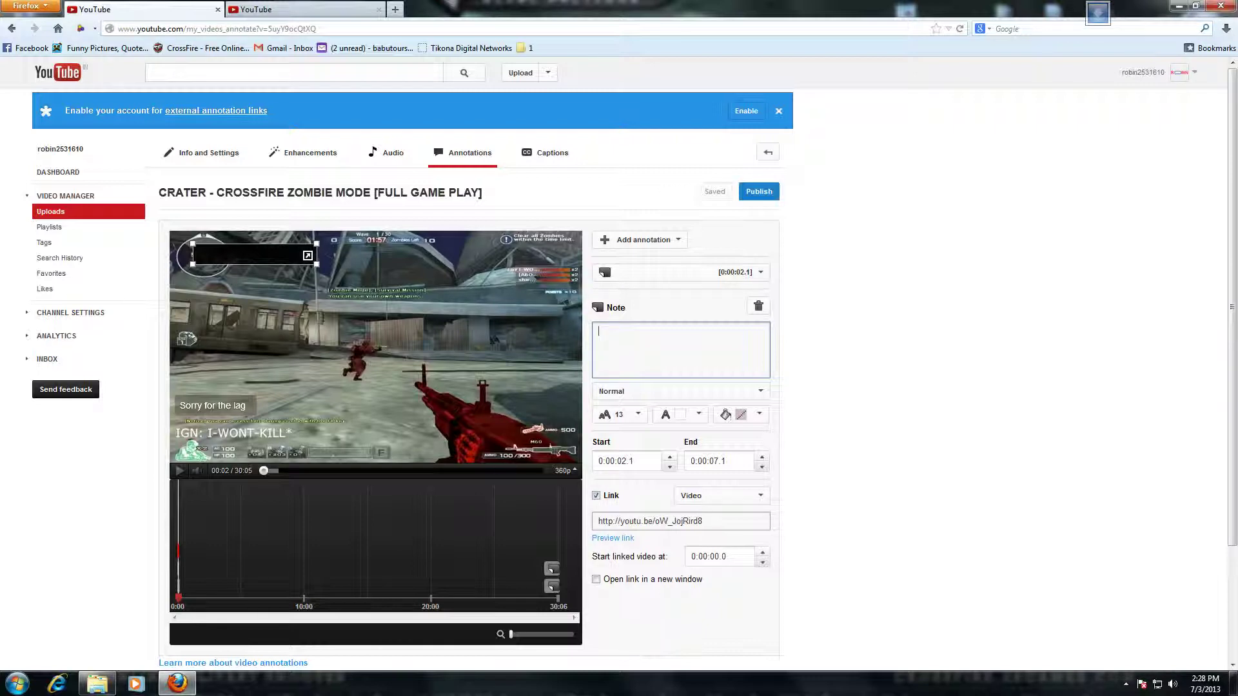
{"action": "type", "text": "Cr"}
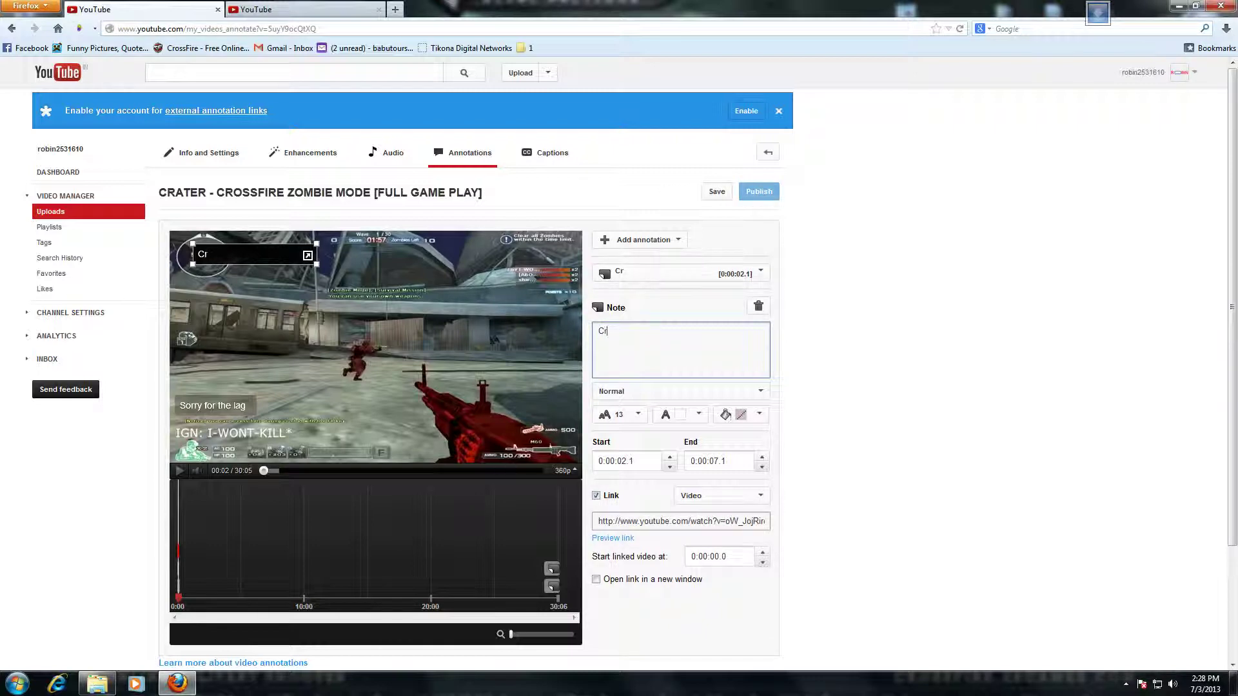
{"action": "type", "text": "ossFire"}
{"action": "type", "text": " JUMPS"}
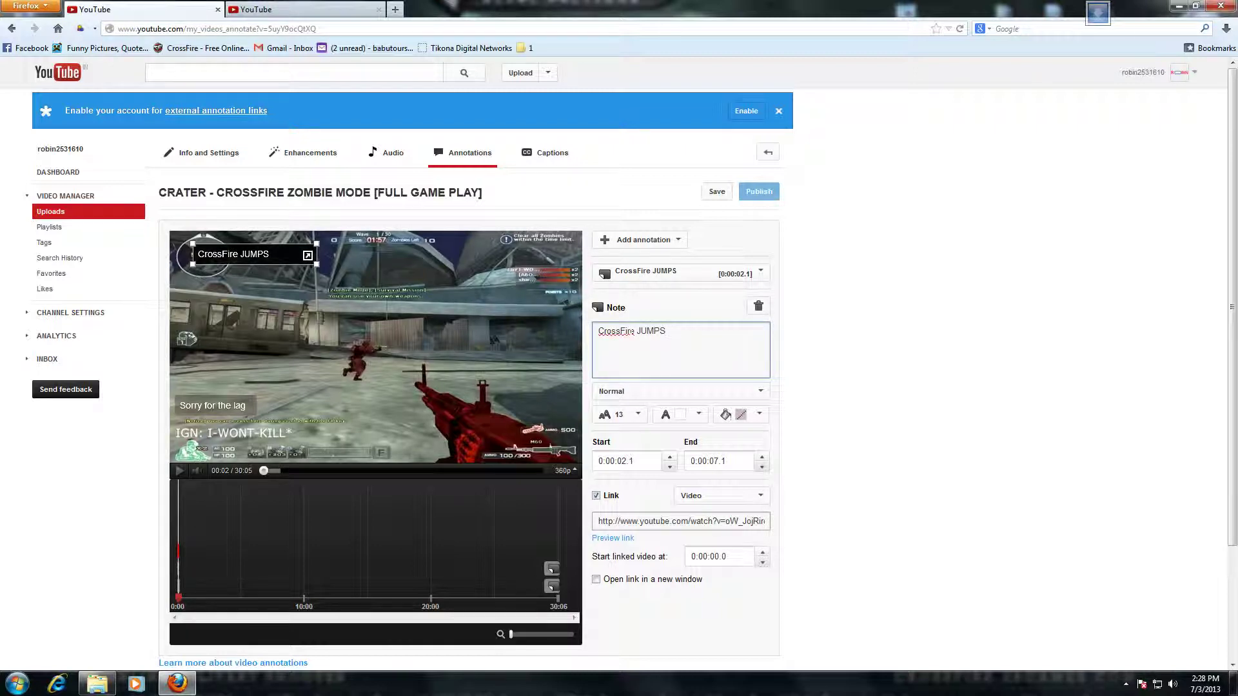
Move the note lower, time it from 0:01:00.0 to 0:01:30.0, and publish
{"action": "left_click_drag", "start_coordinate": [271, 262], "coordinate": [258, 388]}
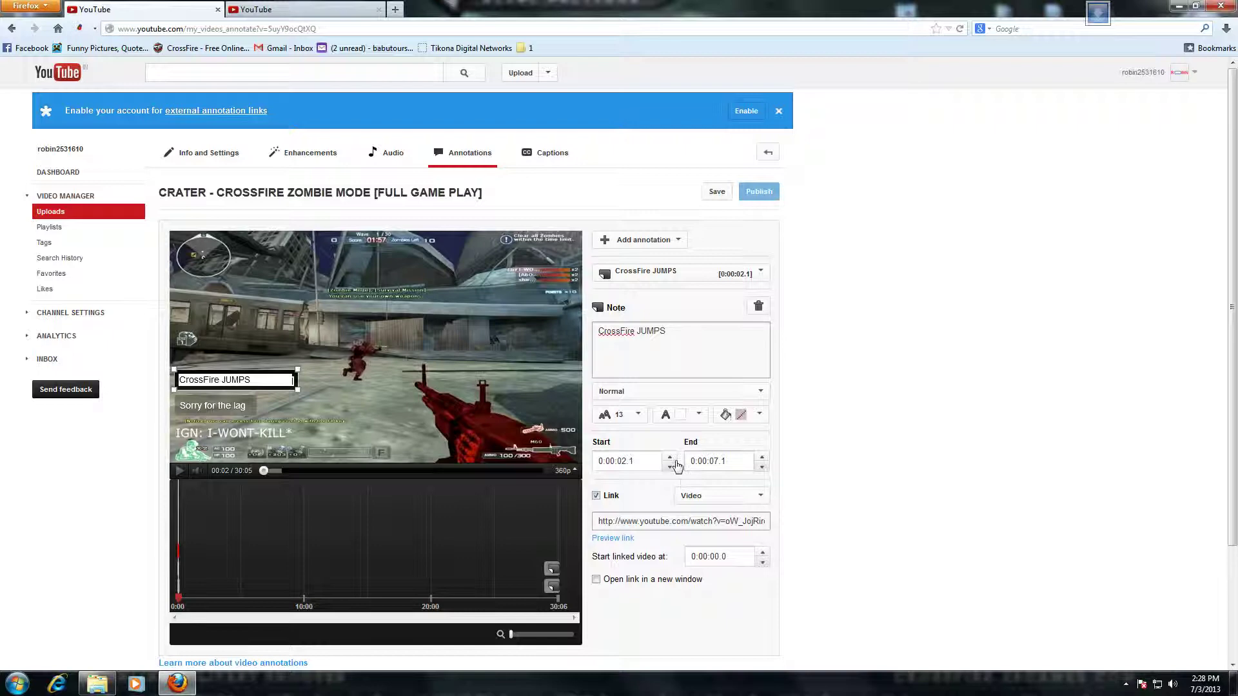
{"action": "double_click", "coordinate": [609, 461]}
{"action": "type", "text": "1:00.0"}
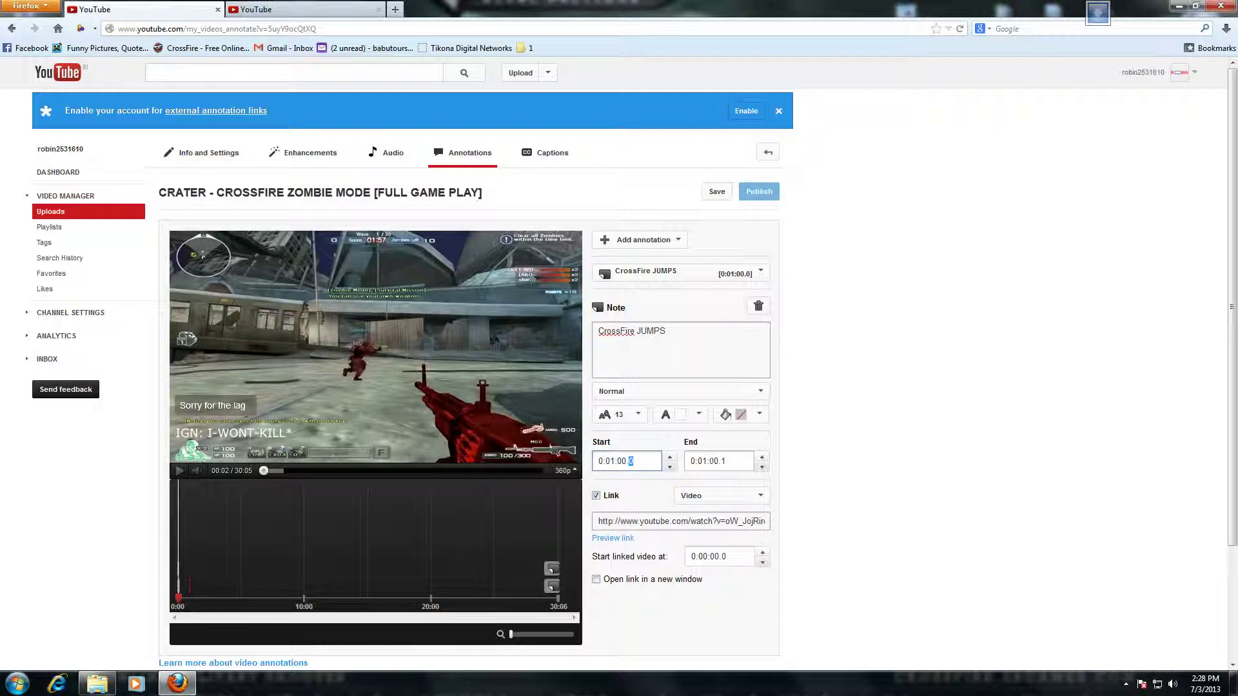
{"action": "key", "text": "Tab"}
{"action": "type", "text": "0"}
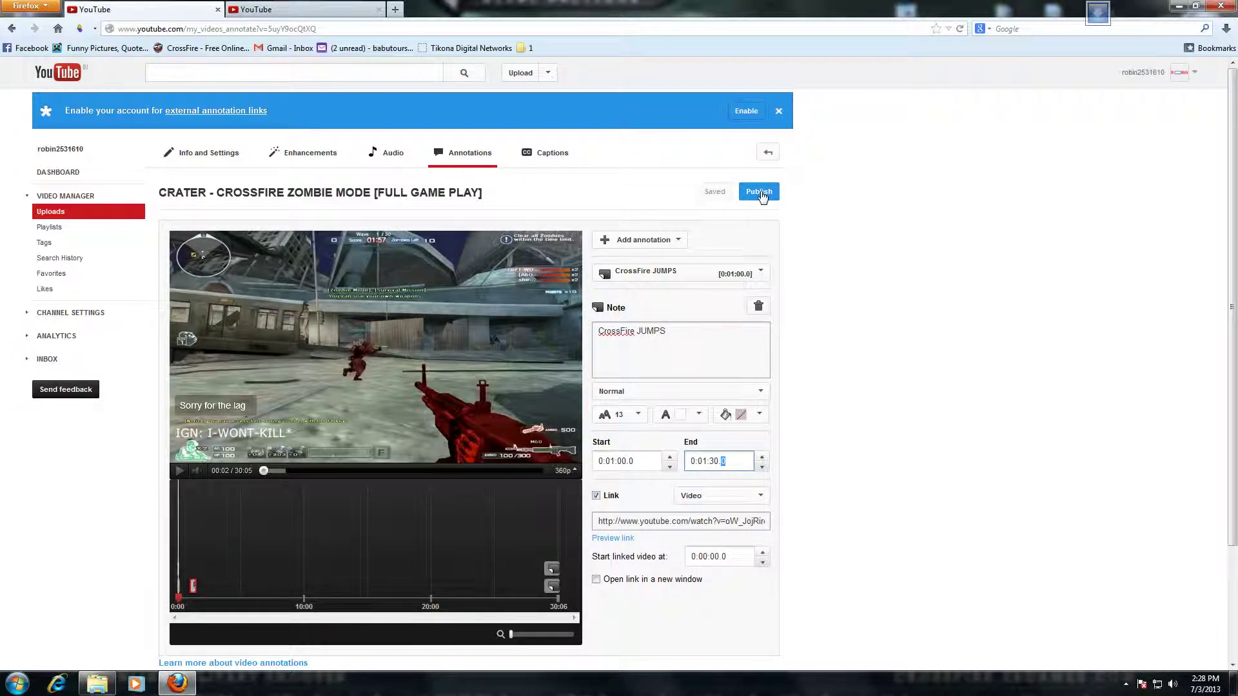
{"action": "left_click", "coordinate": [760, 193]}
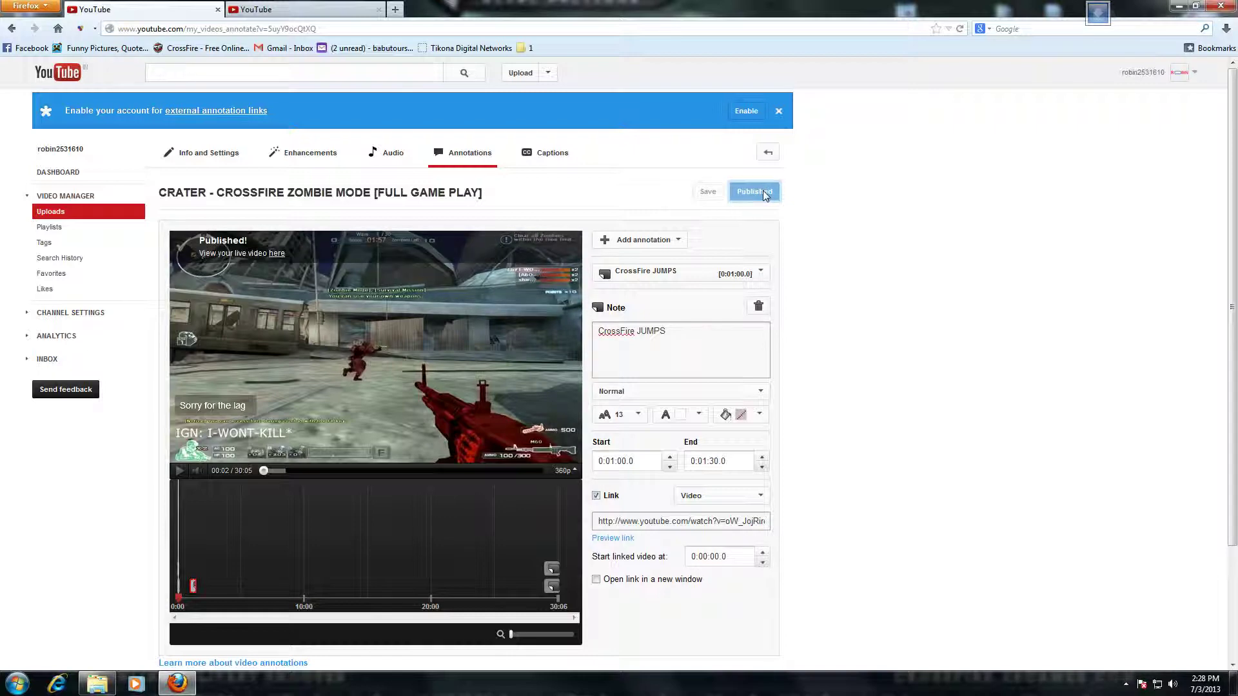